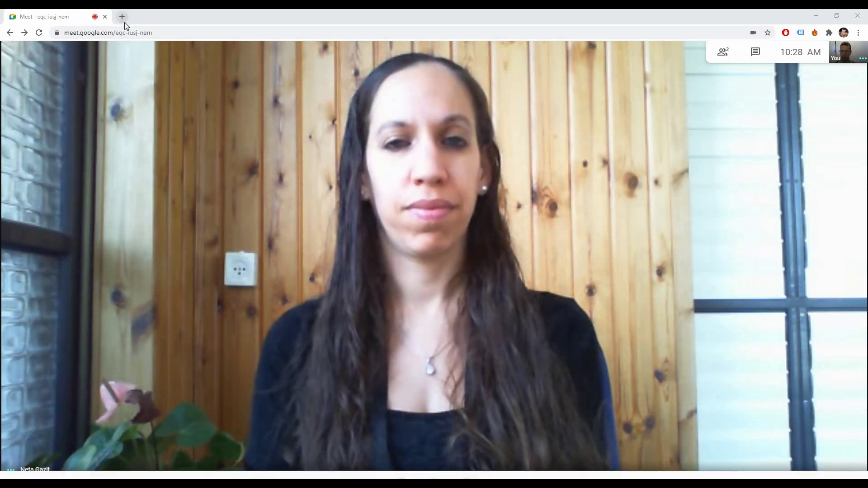
# Step: Go to remotemdr.com in a new tab and log in with the saved credentials
pyautogui.click(123, 21)
pyautogui.write('re')
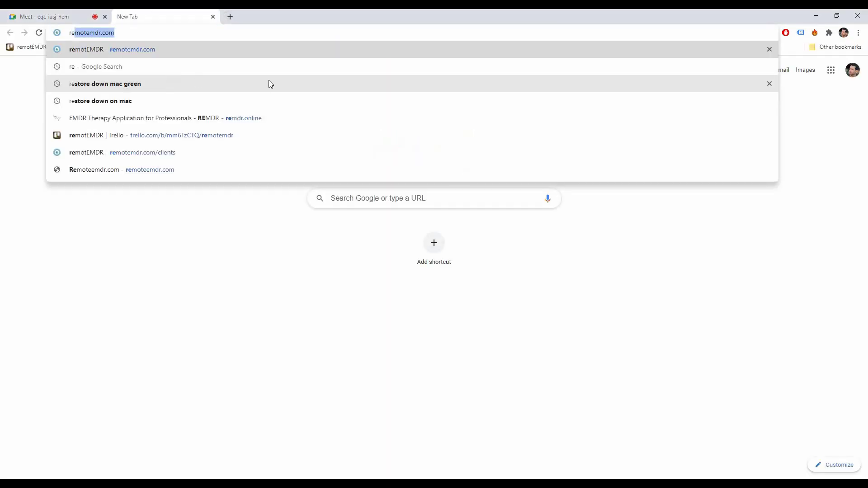
pyautogui.press('Return')
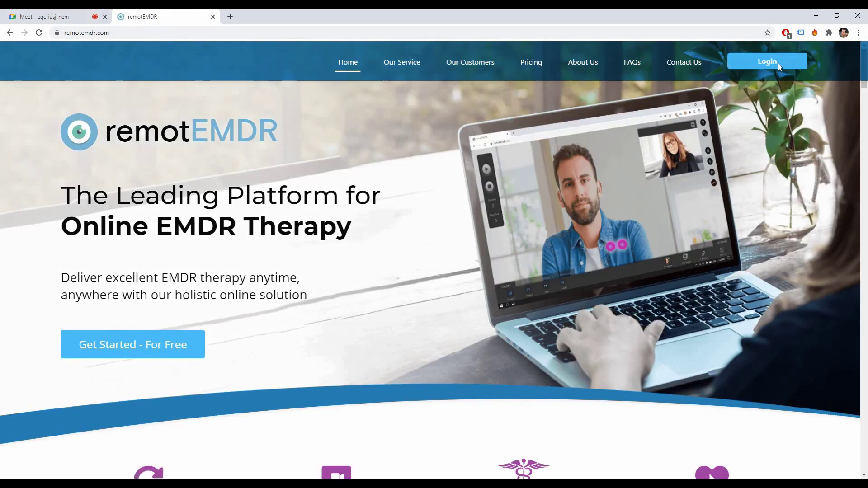
pyautogui.click(778, 63)
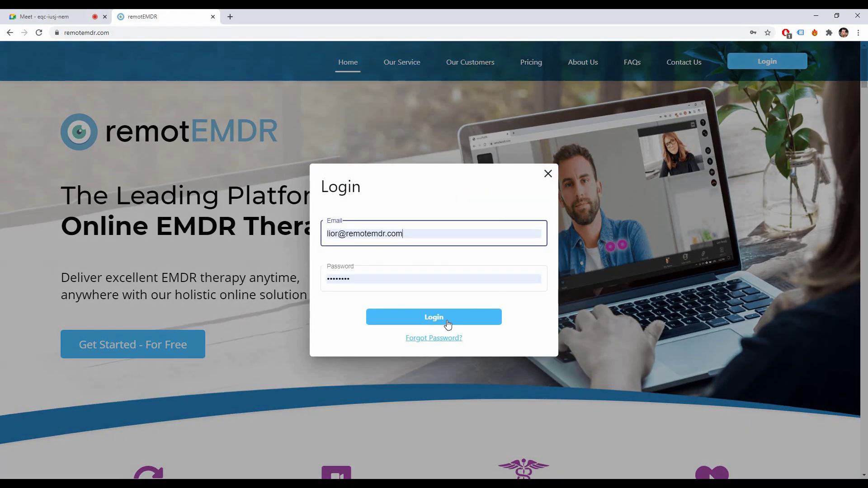
pyautogui.click(448, 325)
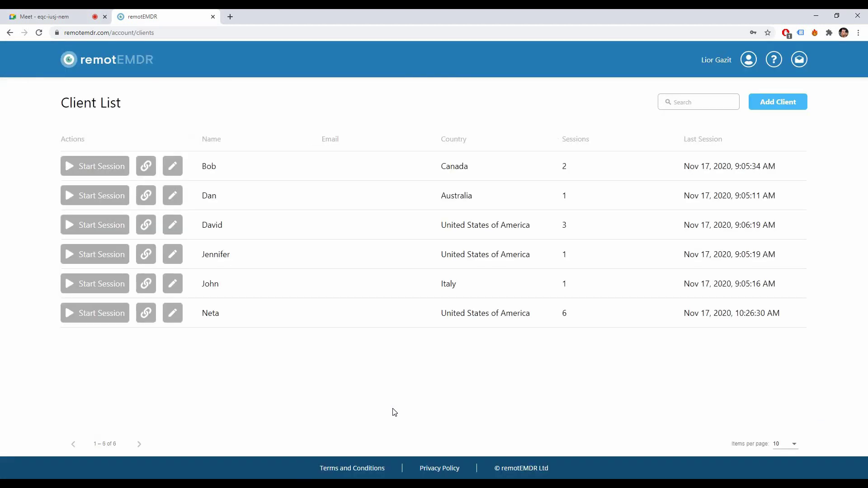
# Step: Start a session with the last client on the list and pin the settings panel open
pyautogui.click(116, 320)
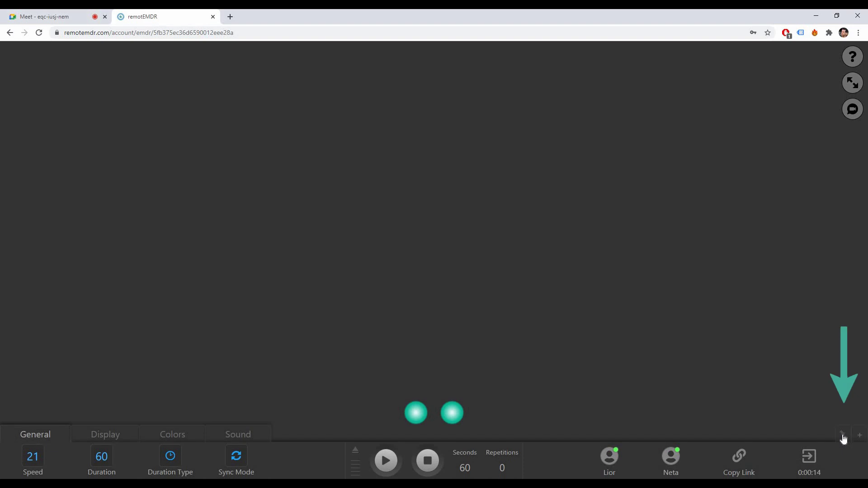
pyautogui.click(844, 437)
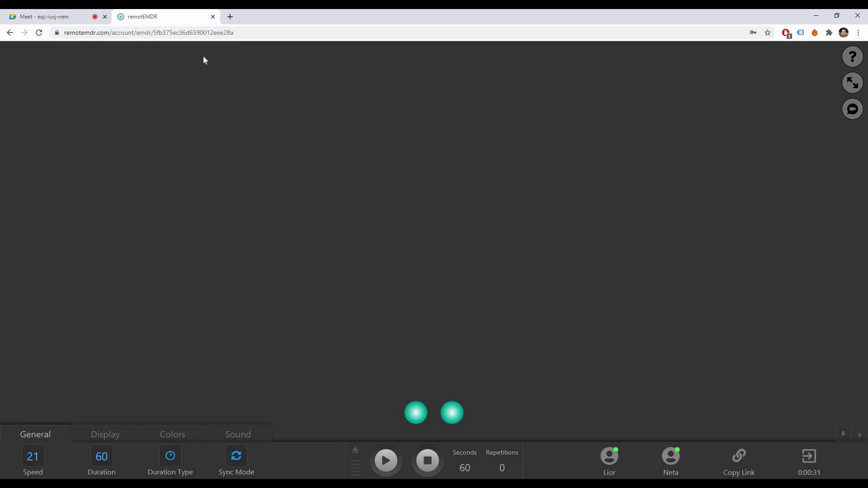
# Step: Drag the remotEMDR session tab out into its own separate Chrome window
pyautogui.rightClick(185, 24)
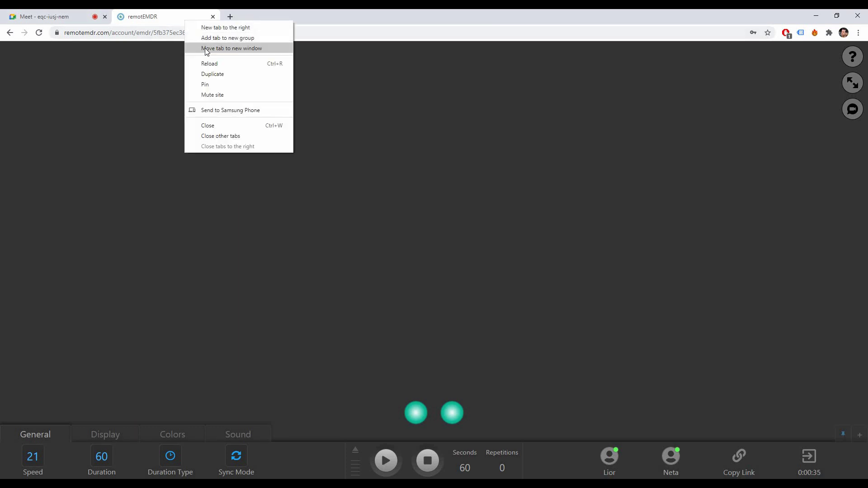
pyautogui.click(173, 17)
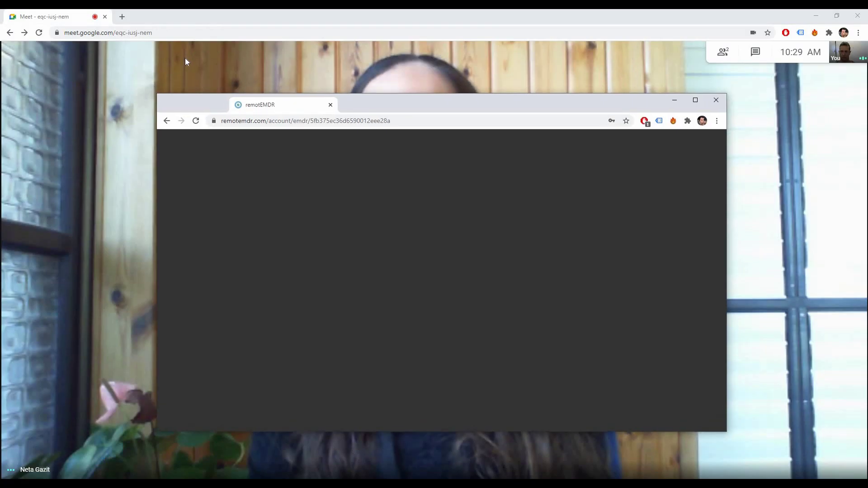
pyautogui.moveTo(173, 18); pyautogui.dragTo(513, 182)
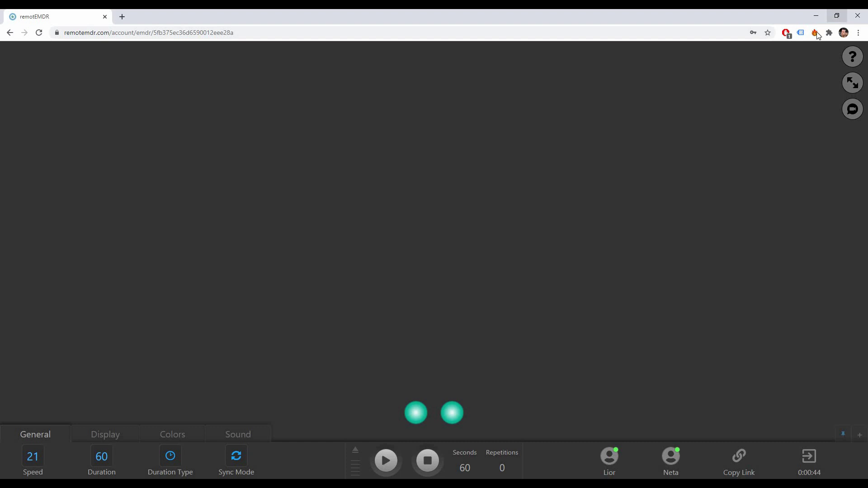
# Step: Restore the session window and stretch it edge to edge along the screen bottom
pyautogui.click(838, 19)
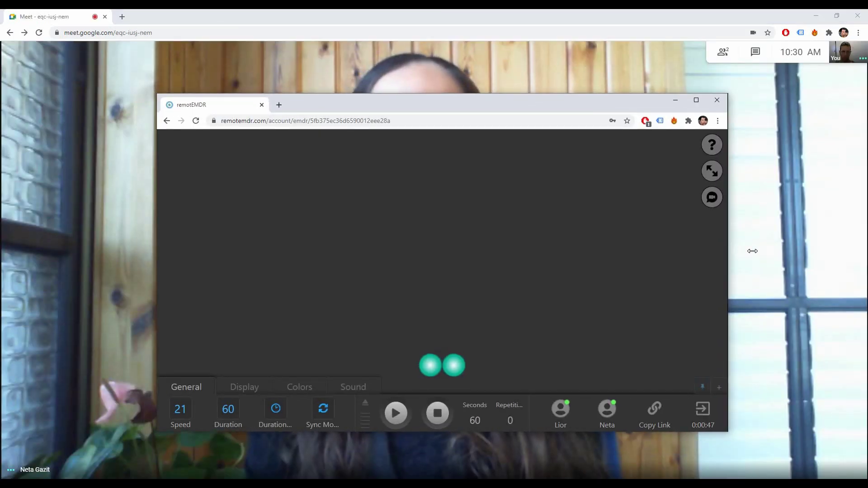
pyautogui.moveTo(727, 249); pyautogui.dragTo(864, 248)
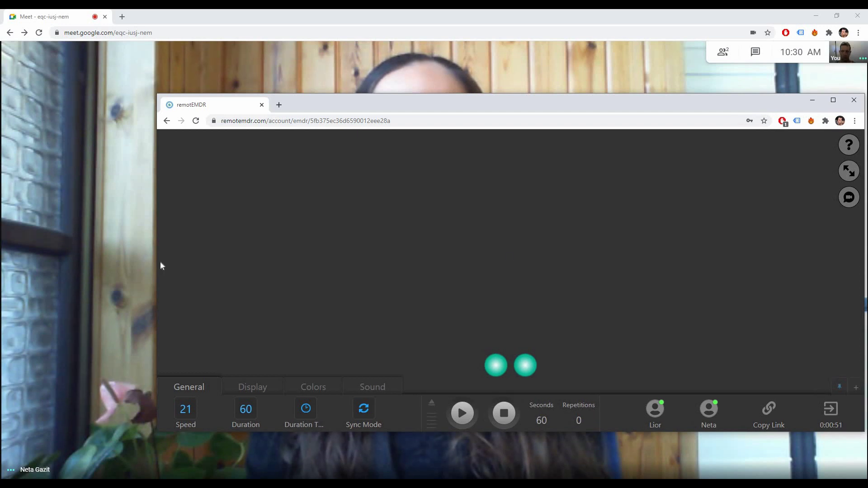
pyautogui.moveTo(157, 262); pyautogui.dragTo(4, 261)
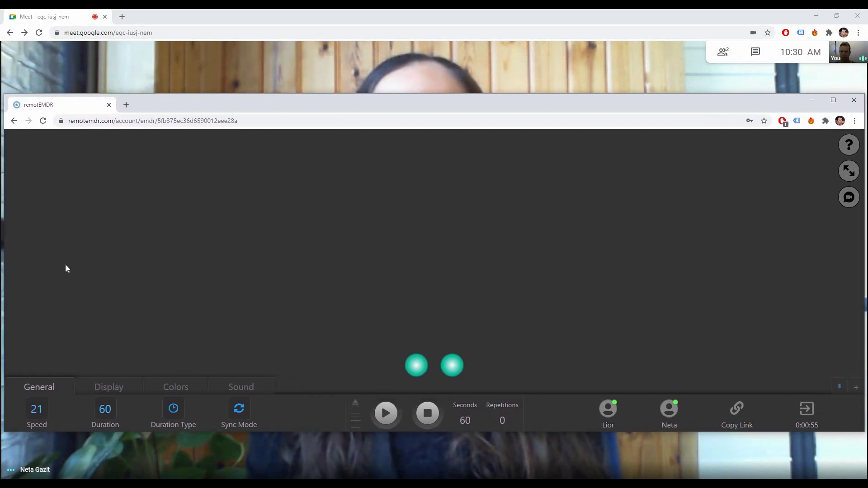
pyautogui.moveTo(494, 94)
pyautogui.mouseDown()
pyautogui.moveTo(468, 307)
pyautogui.moveTo(500, 311)
pyautogui.mouseUp()
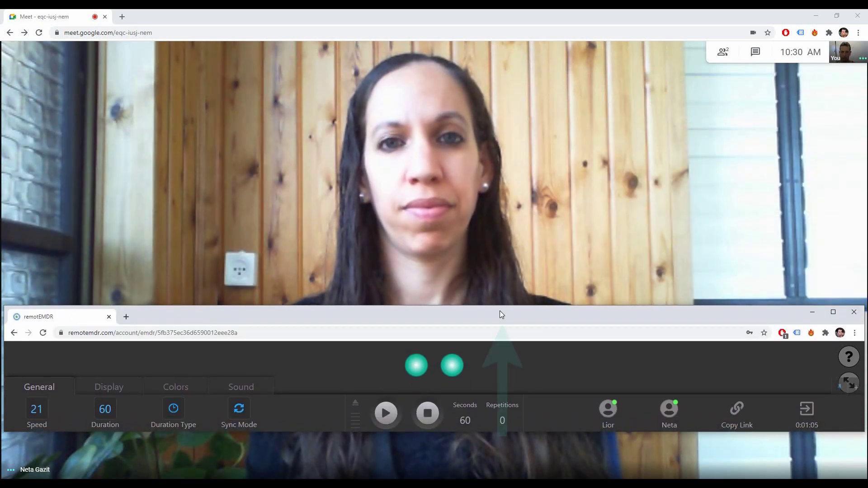
pyautogui.moveTo(499, 326); pyautogui.dragTo(498, 360)
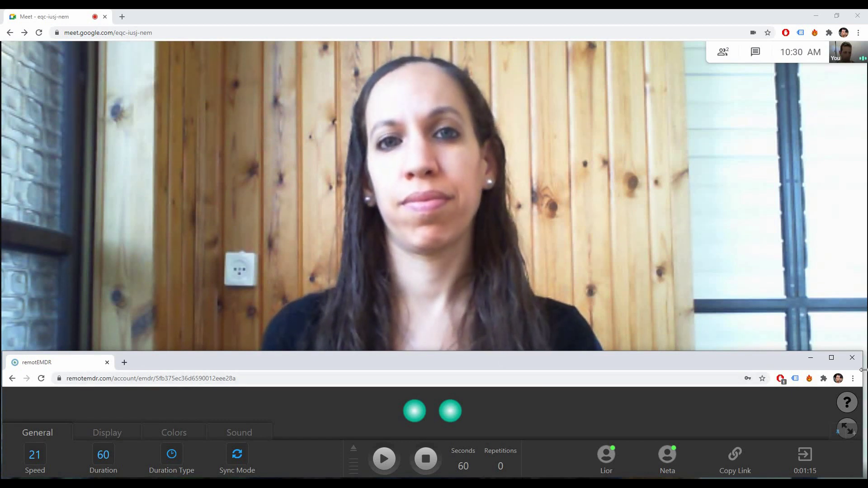
# Step: Widen the session window fully right, then restore Meet and span it across the top
pyautogui.moveTo(861, 371); pyautogui.dragTo(866, 370)
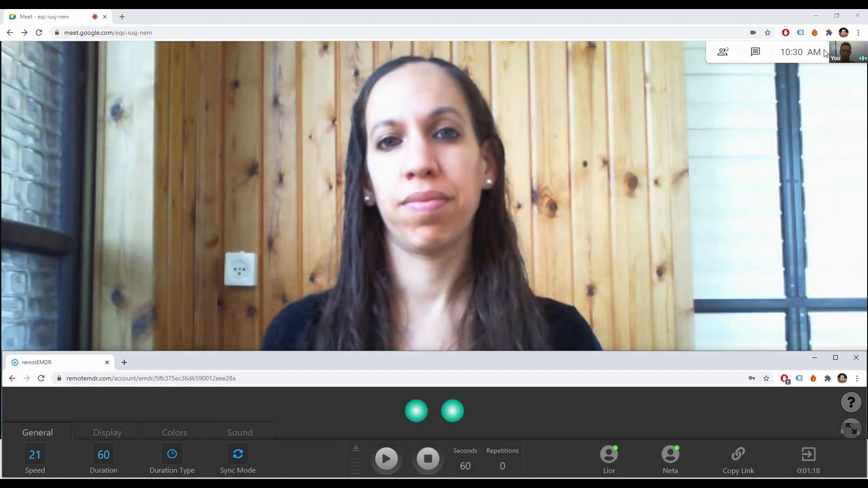
pyautogui.click(836, 15)
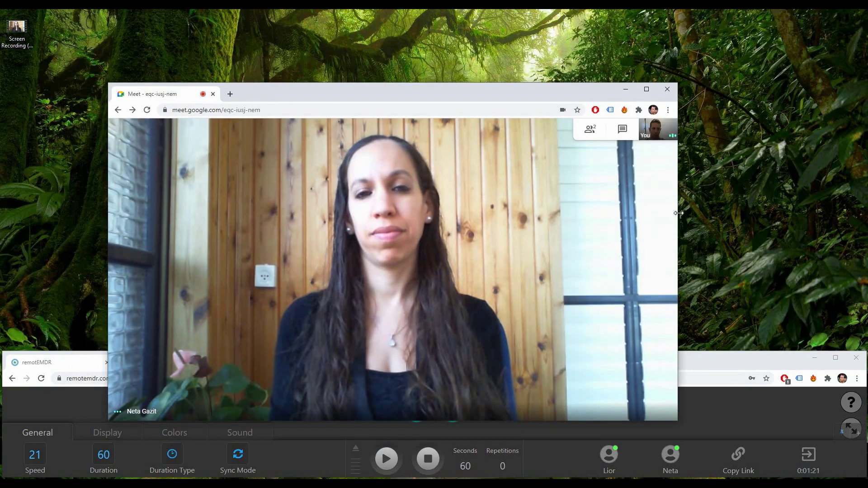
pyautogui.moveTo(677, 235); pyautogui.dragTo(867, 237)
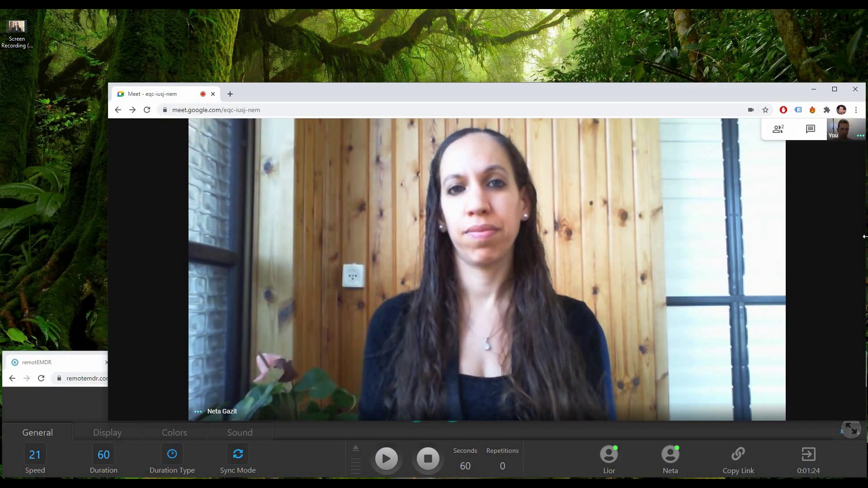
pyautogui.moveTo(17, 197); pyautogui.dragTo(4, 197)
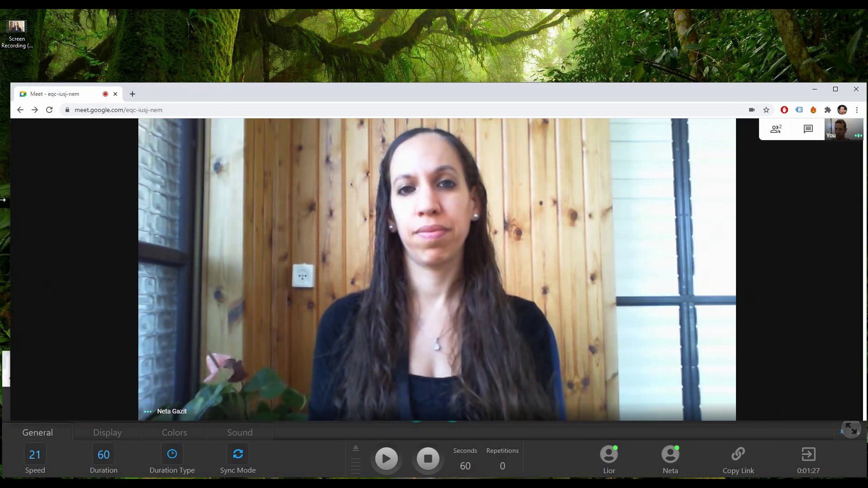
pyautogui.moveTo(329, 89); pyautogui.dragTo(326, 21)
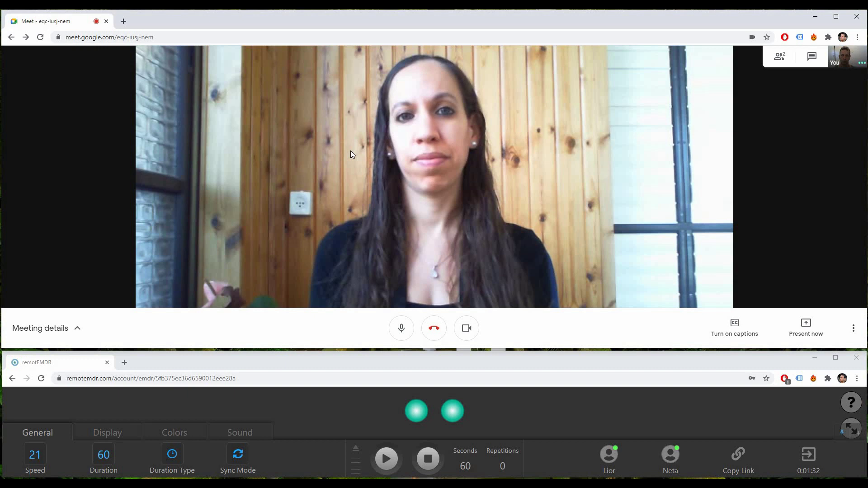
# Step: Use the Play control in the session strip to set the two balls moving
pyautogui.click(394, 459)
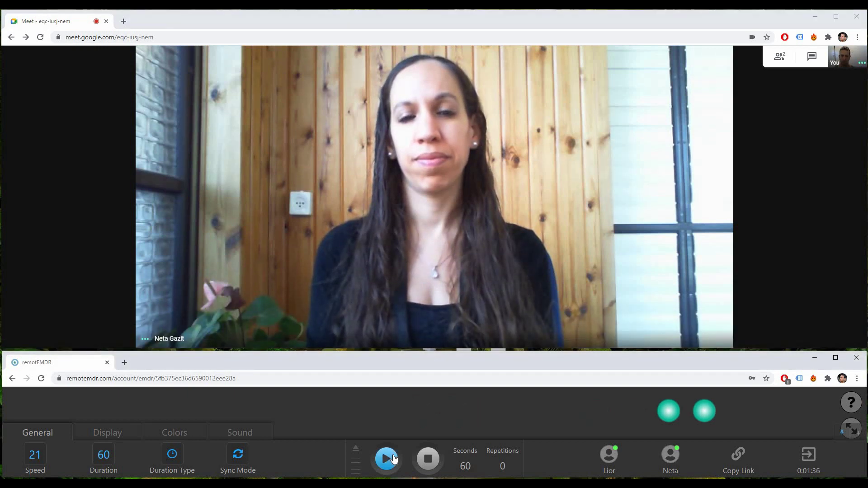